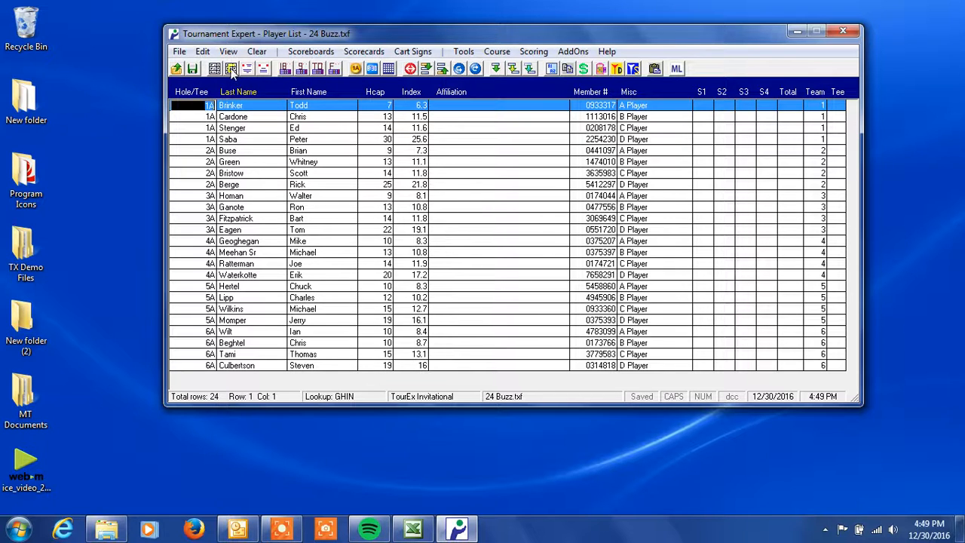
Step: Start a custom scoreboard with column 1 showing Player and column 3 showing Individual Box at width 3
left_click(232, 72)
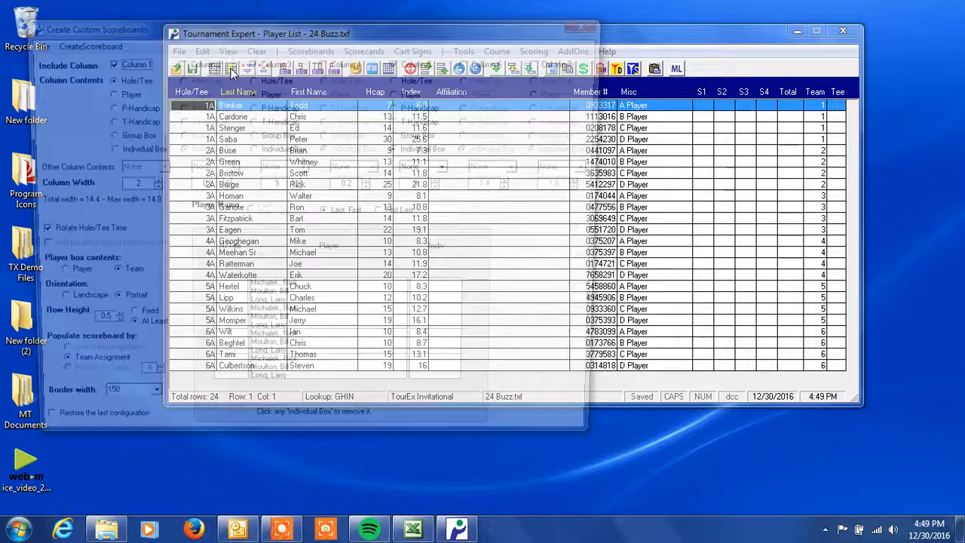
left_click_drag(255, 28, 490, 56)
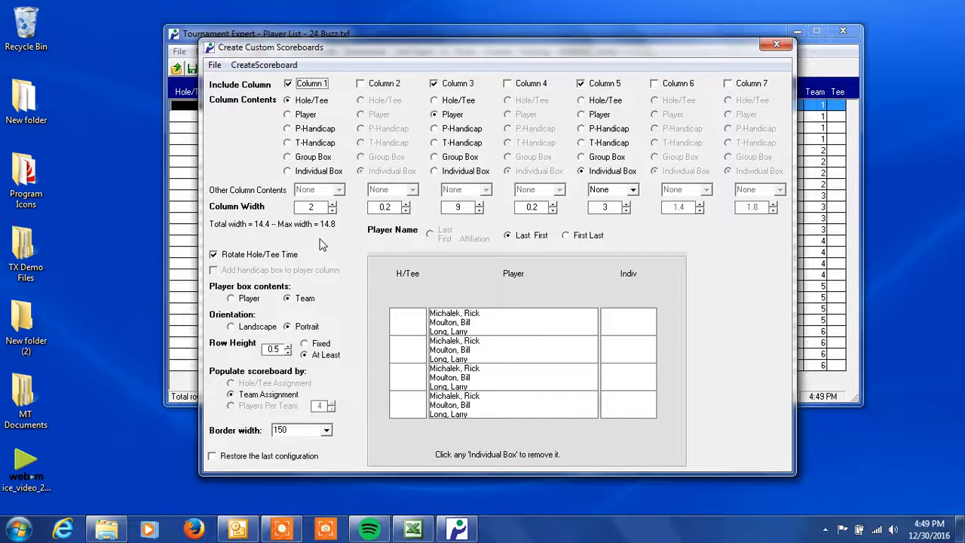
left_click(288, 115)
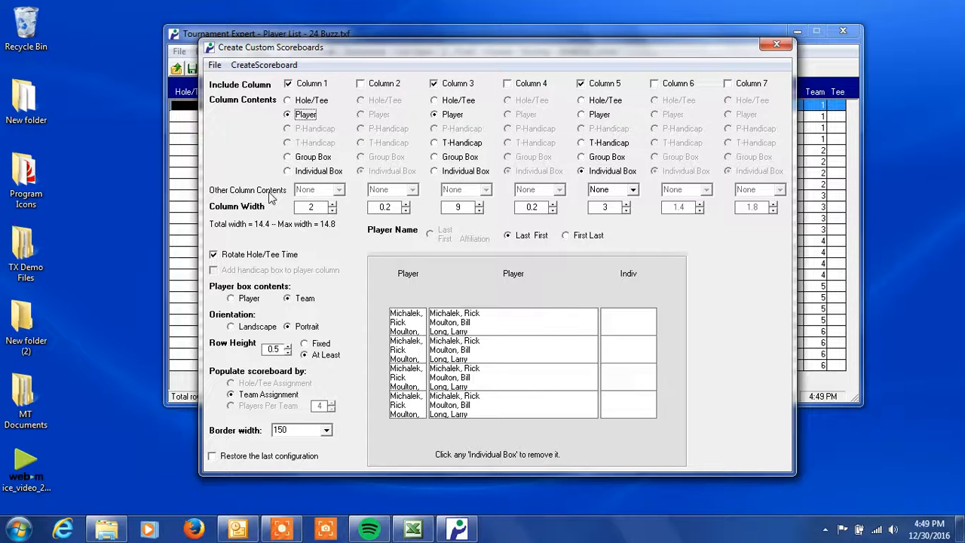
left_click(435, 172)
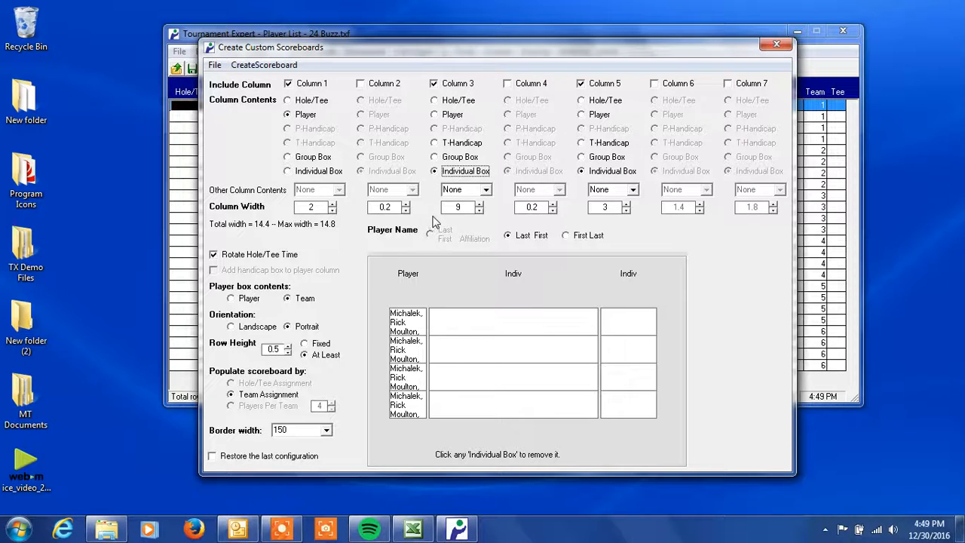
left_click(480, 210)
left_click_drag(480, 211, 480, 210)
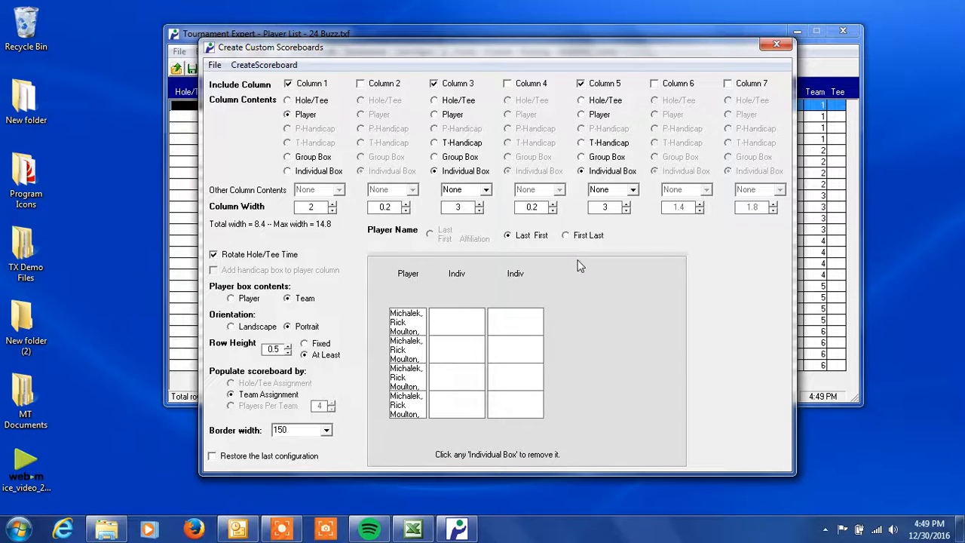
Step: Include column 7 as an Individual Box at width 3 and narrow the column 6 spacing to 0.2
left_click(729, 84)
left_click_drag(772, 204, 772, 203)
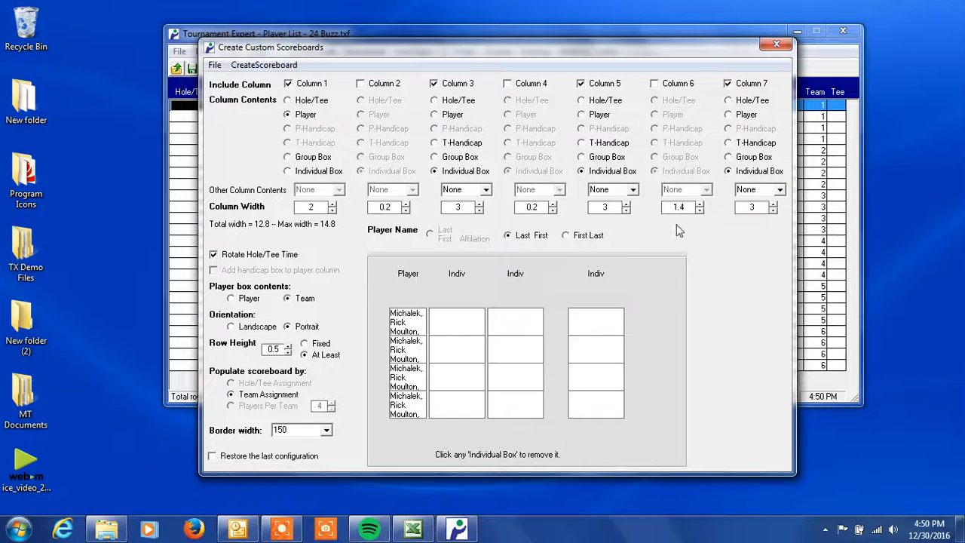
left_click_drag(699, 212, 699, 211)
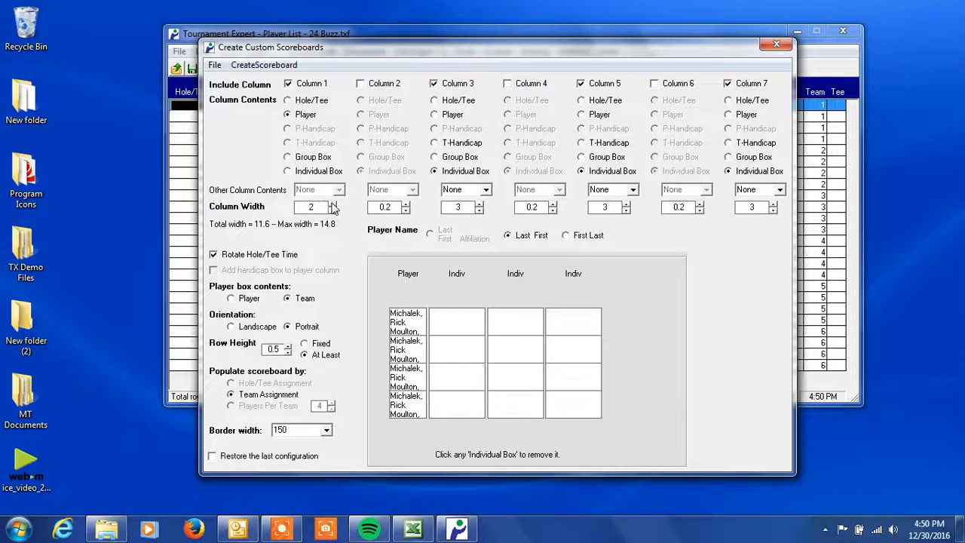
Step: Switch the scoreboard to Landscape with column 1 at width 8.9, and set the player box contents to Player
left_click_drag(332, 204, 333, 208)
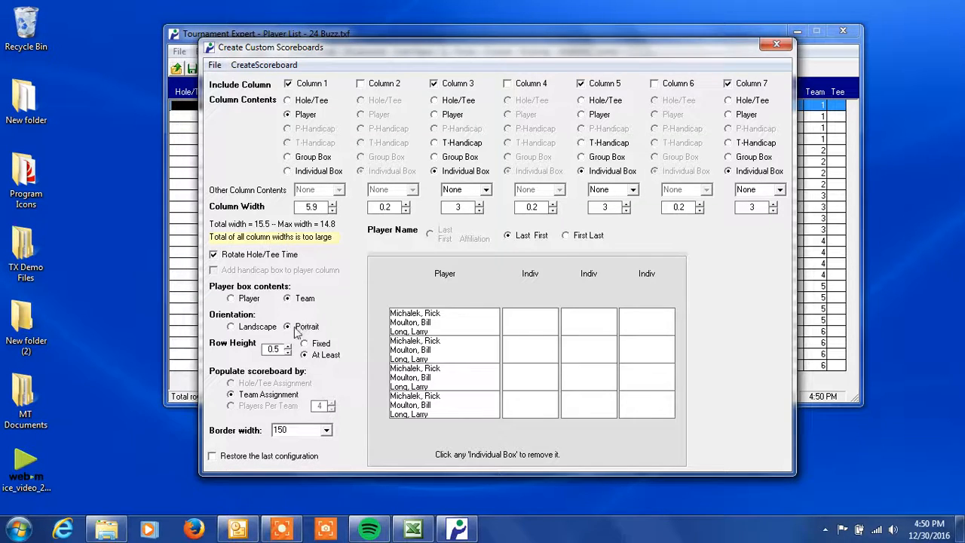
left_click(256, 330)
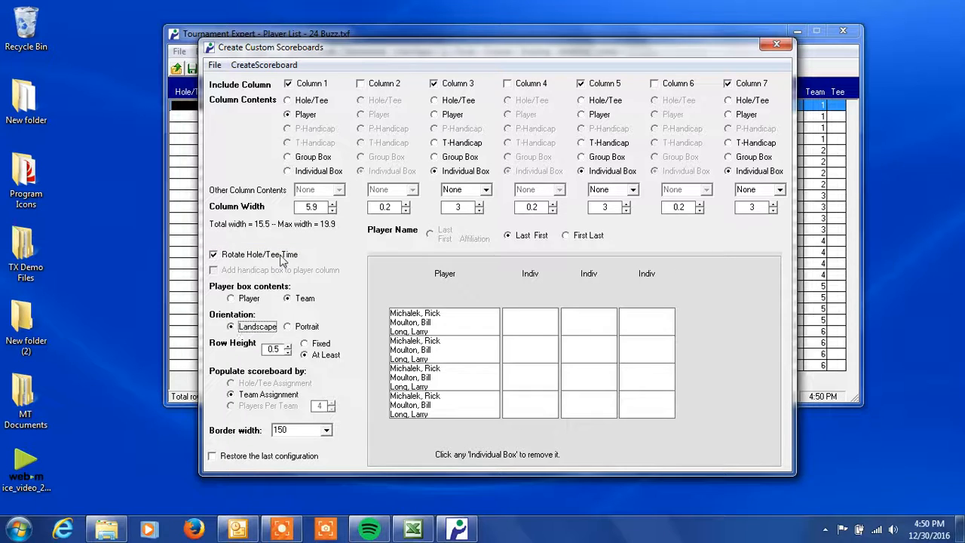
left_click_drag(333, 208, 334, 208)
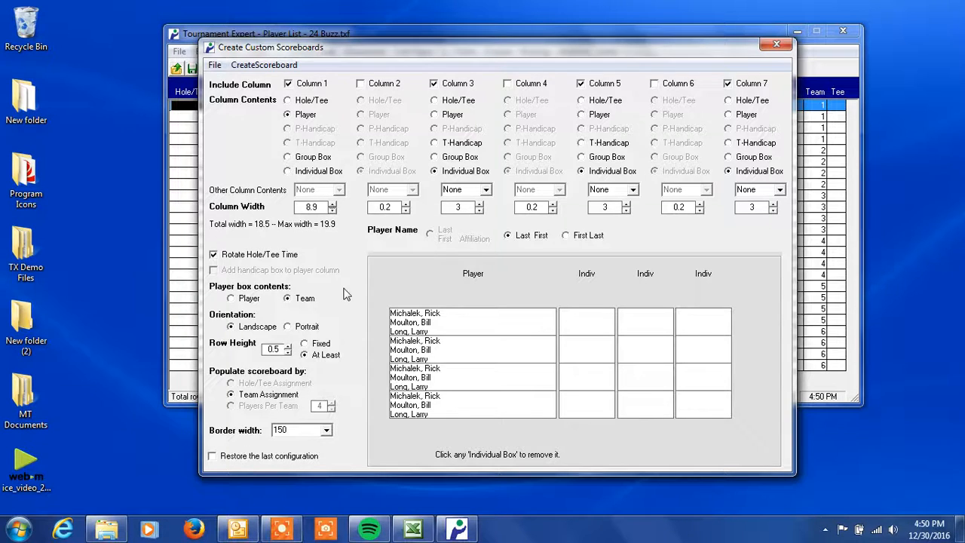
left_click(232, 299)
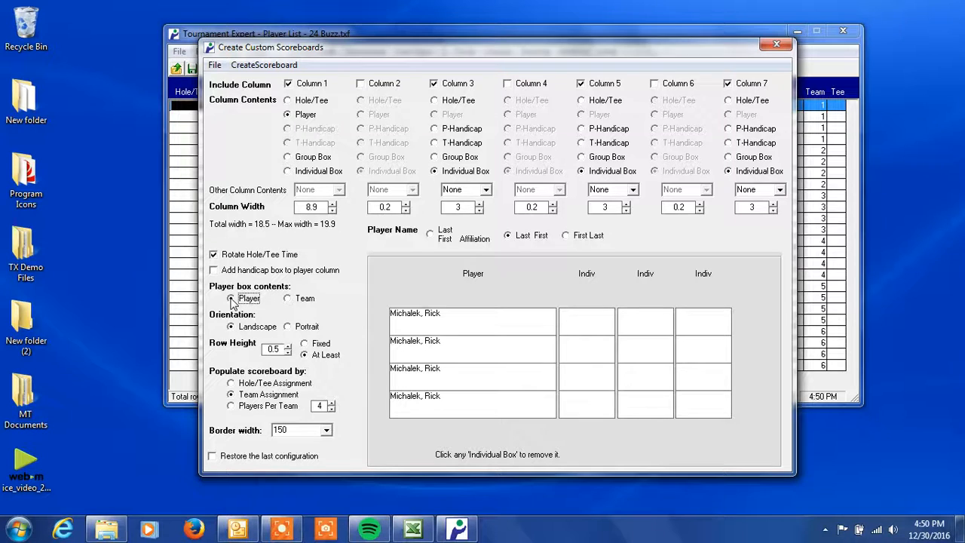
Step: Try 1 and 6 players per team in the scoreboard preview and return the number to 4
left_click(331, 410)
left_click(332, 409)
left_click(332, 409)
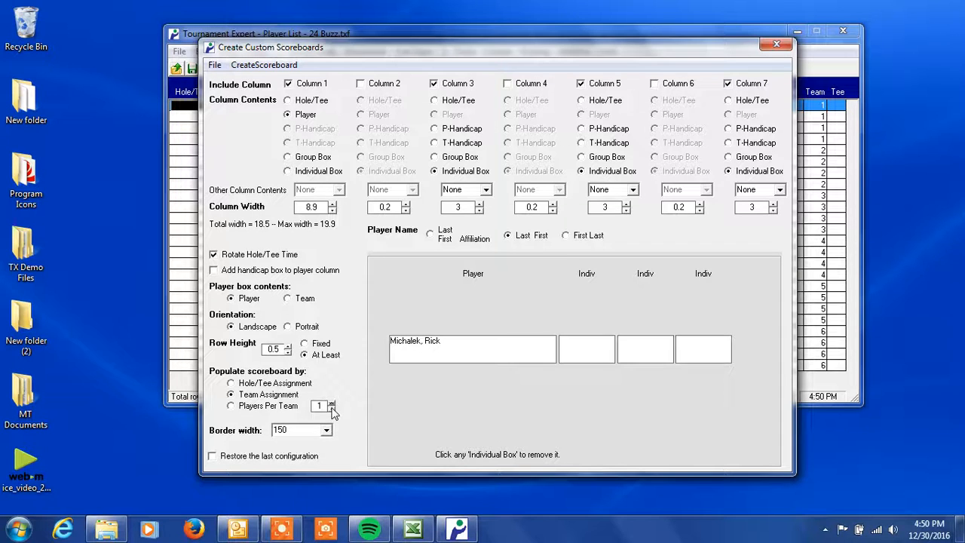
left_click(333, 404)
left_click(333, 403)
left_click(332, 403)
left_click(332, 404)
left_click(332, 404)
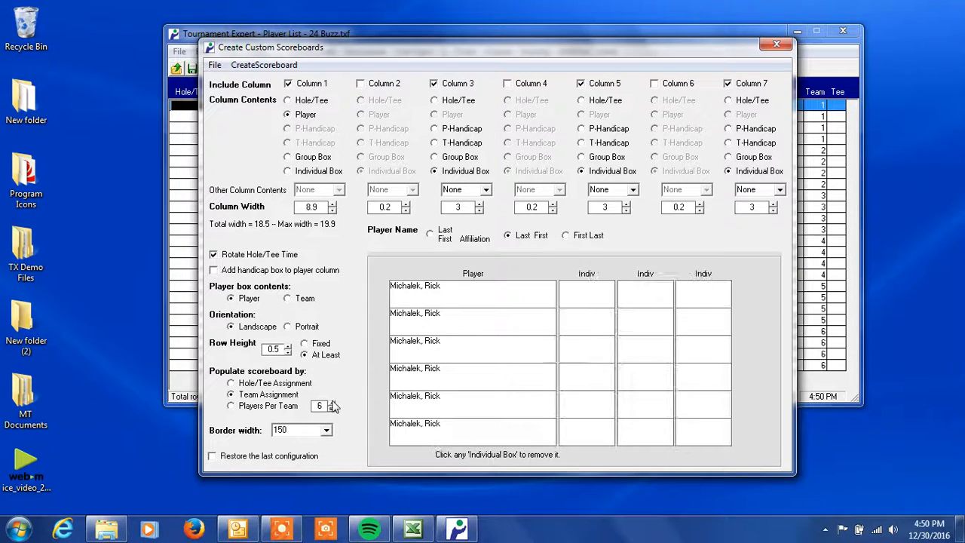
left_click(332, 410)
left_click(332, 409)
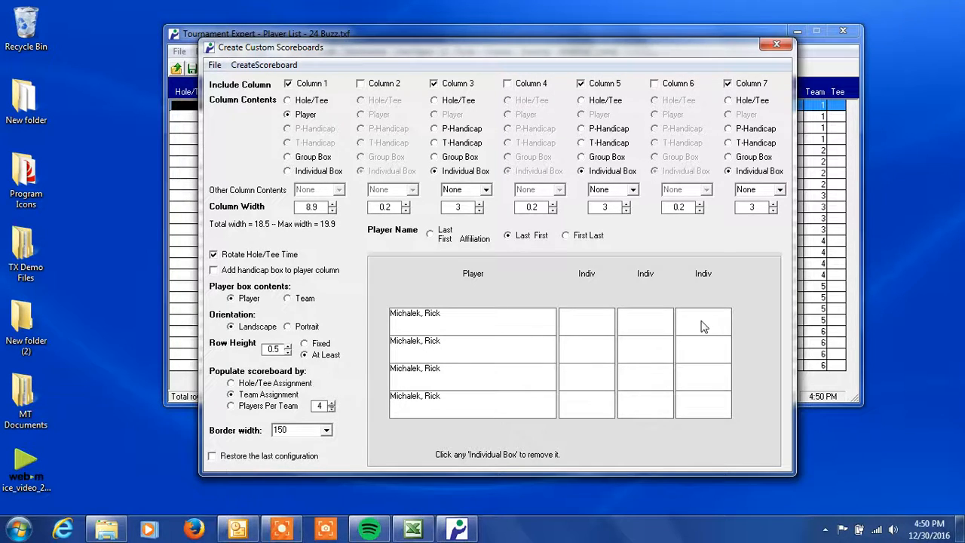
Step: Remove the individual boxes in rows 2 to 4 of all three Indiv columns in the preview
left_click(587, 352)
left_click(582, 377)
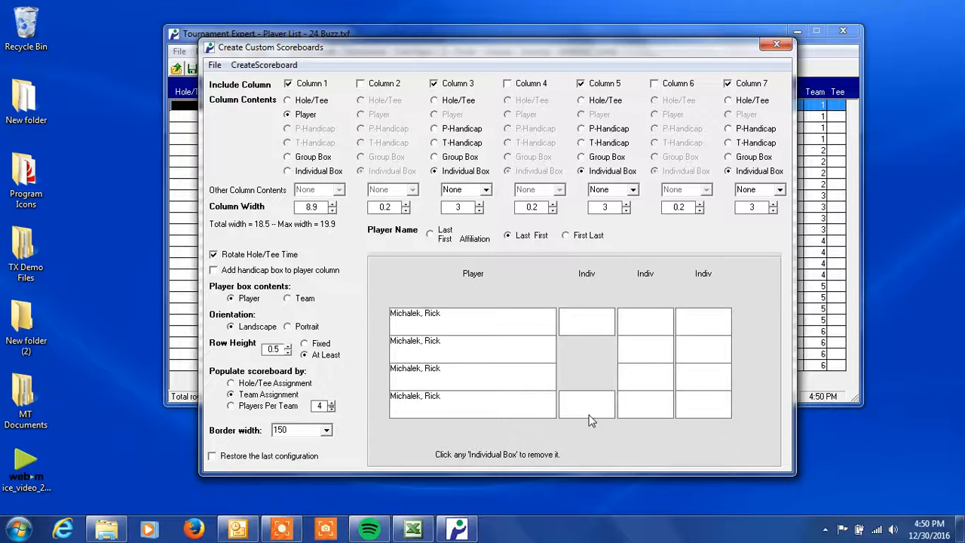
left_click(587, 412)
left_click(647, 401)
left_click(652, 377)
left_click(655, 351)
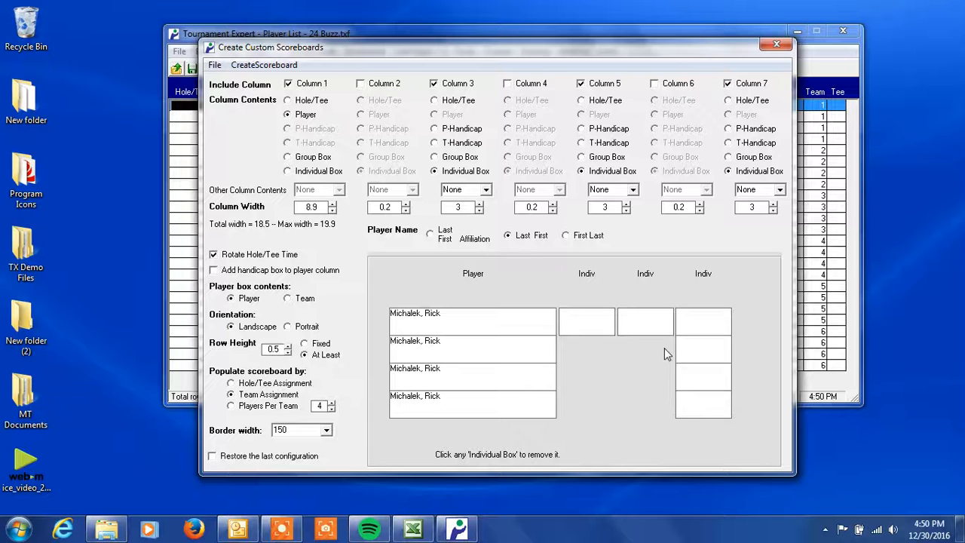
left_click(696, 348)
left_click(697, 377)
left_click(696, 404)
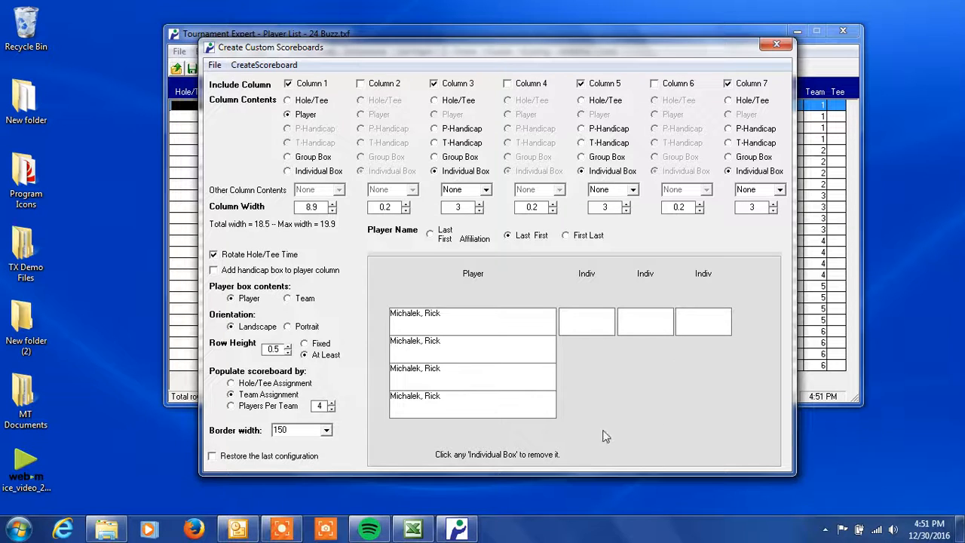
Step: Arrange individual boxes in all four rows of column 3 and only rows 3 and 4 of column 7, and create the scoreboard
left_click(648, 381)
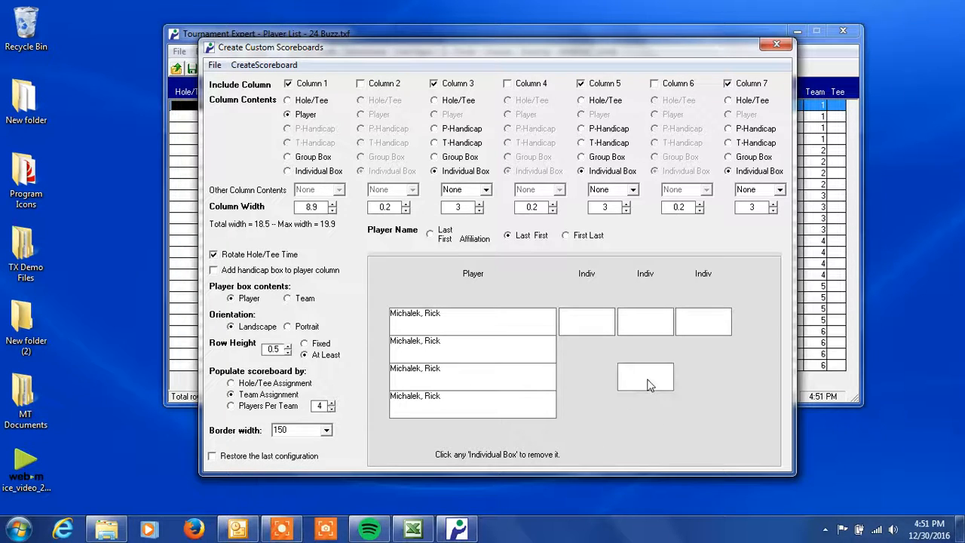
left_click(697, 407)
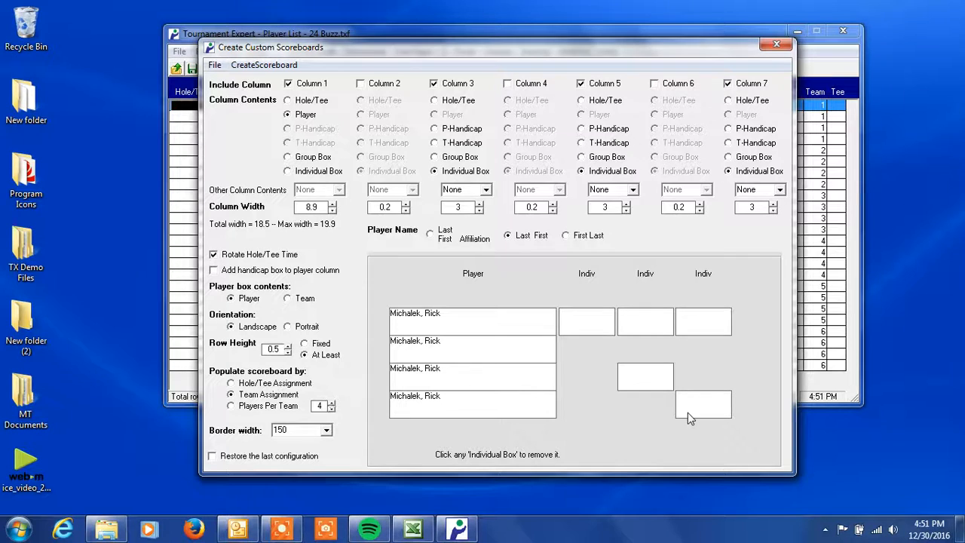
left_click(587, 351)
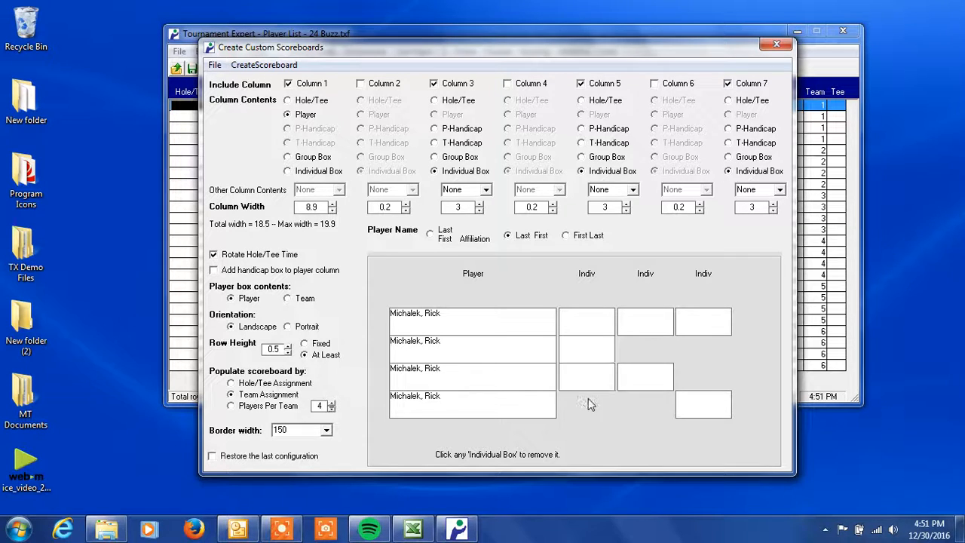
left_click(597, 406)
left_click(642, 377)
left_click(648, 323)
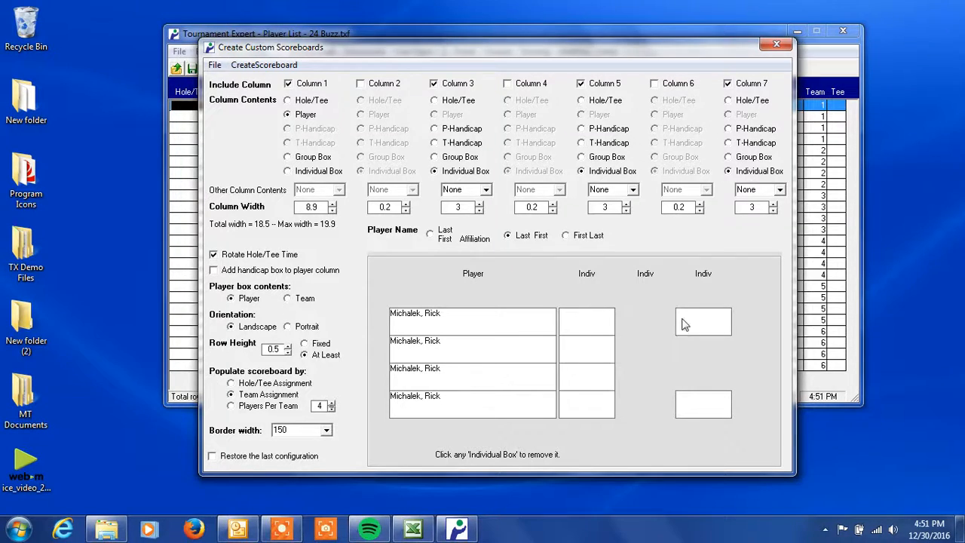
left_click(686, 323)
left_click(698, 373)
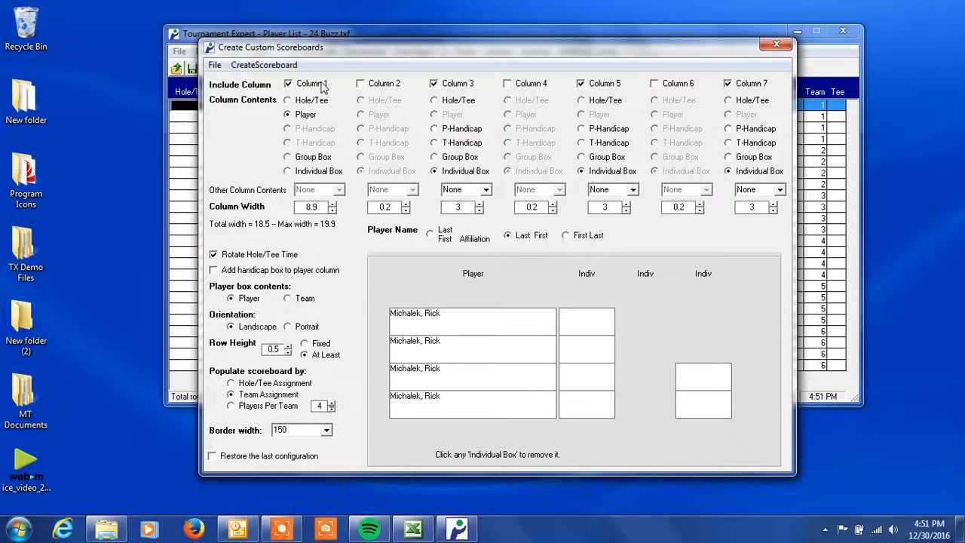
left_click(268, 66)
left_click(269, 81)
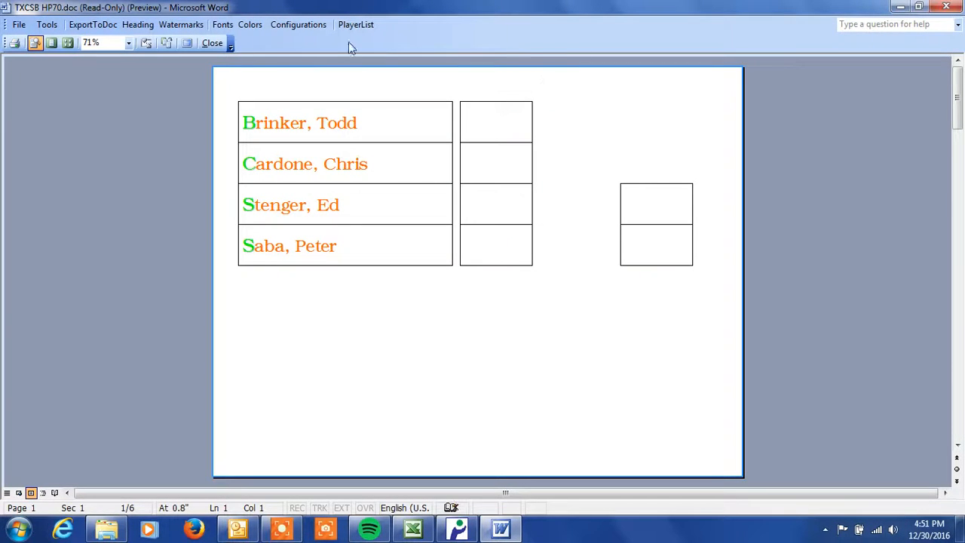
Step: Try several fonts on the entire scoreboard document and settle on Book Antiqua
left_click(223, 25)
left_click_drag(204, 142, 777, 90)
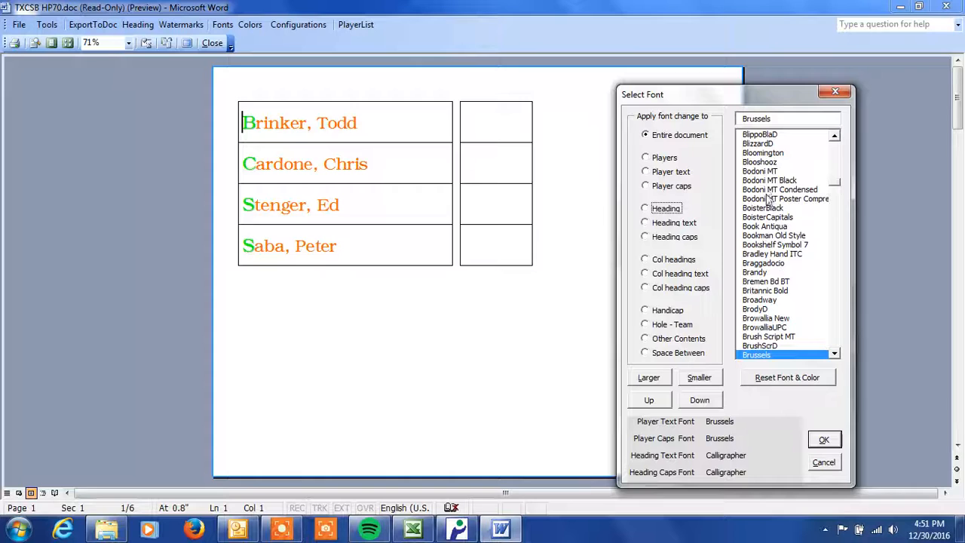
left_click(770, 189)
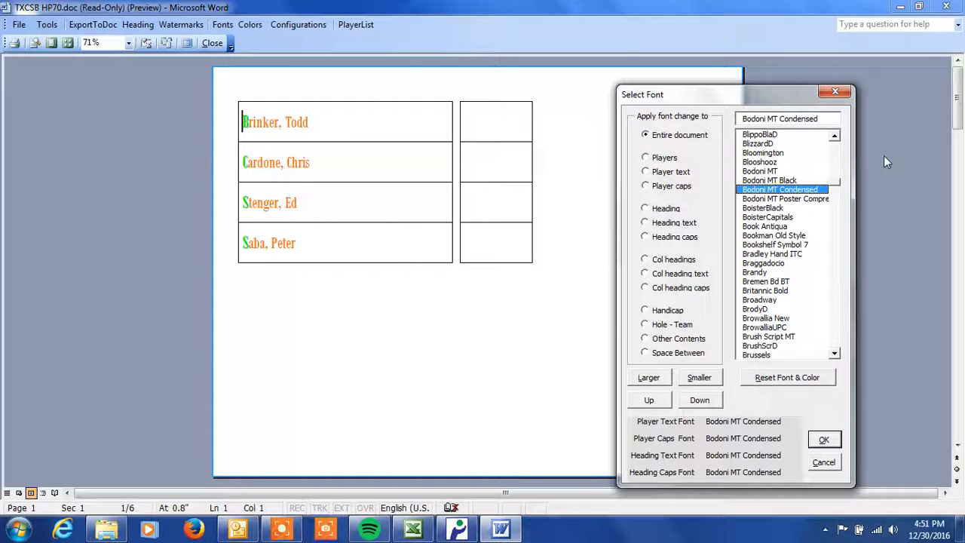
key("Down")
key("Down")
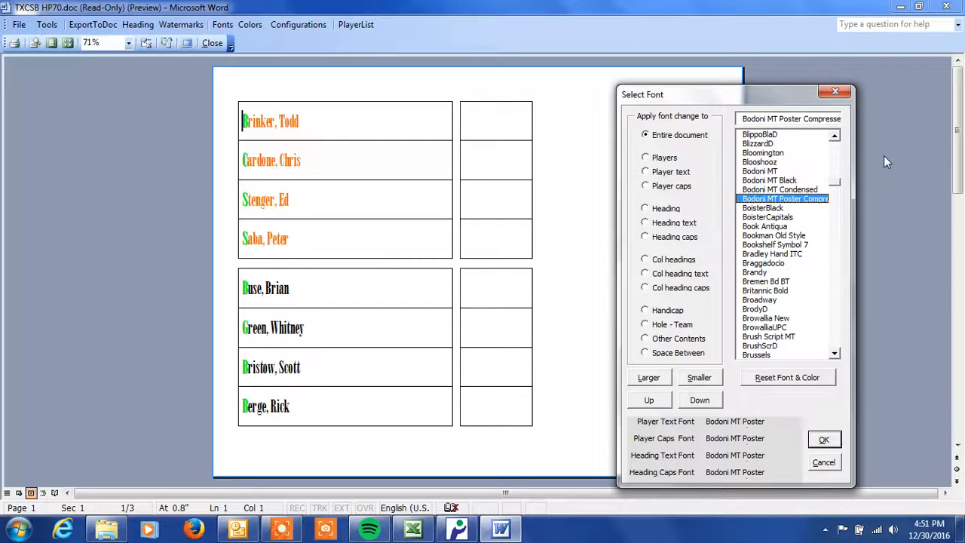
key("Down")
key("Down")
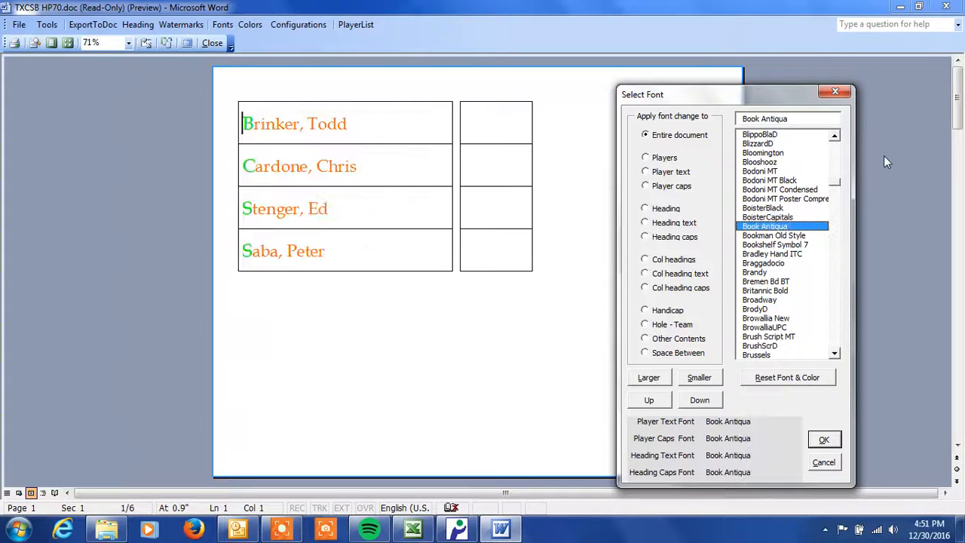
key("Down")
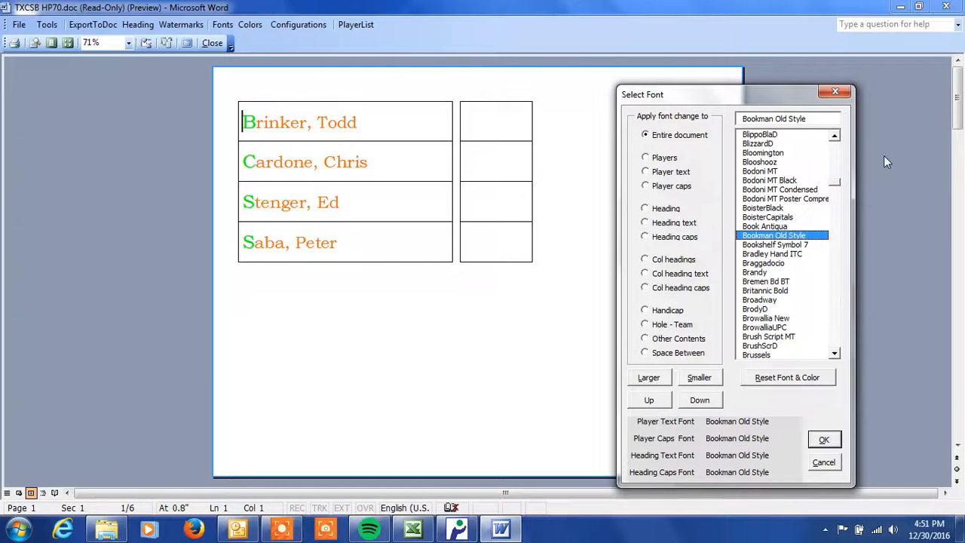
key("Down")
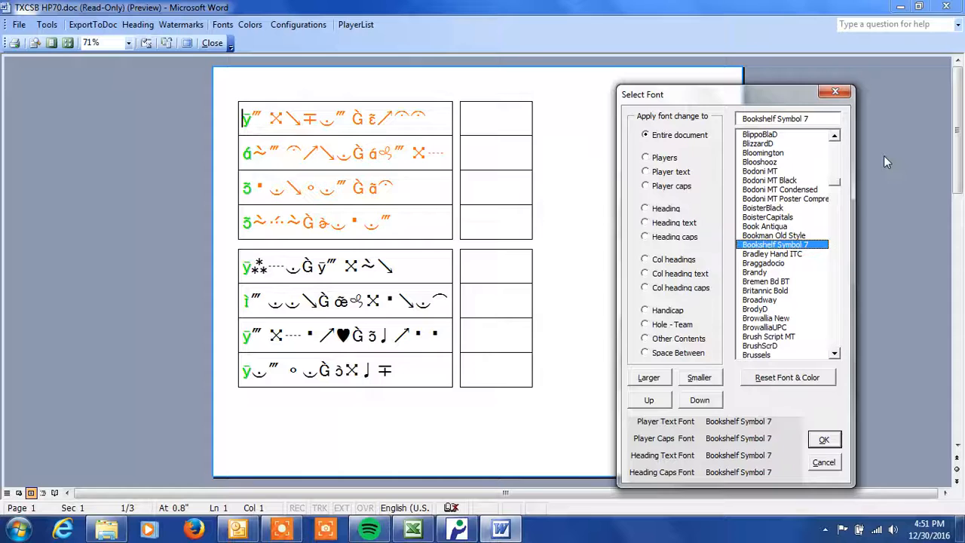
key("Up")
key("Up")
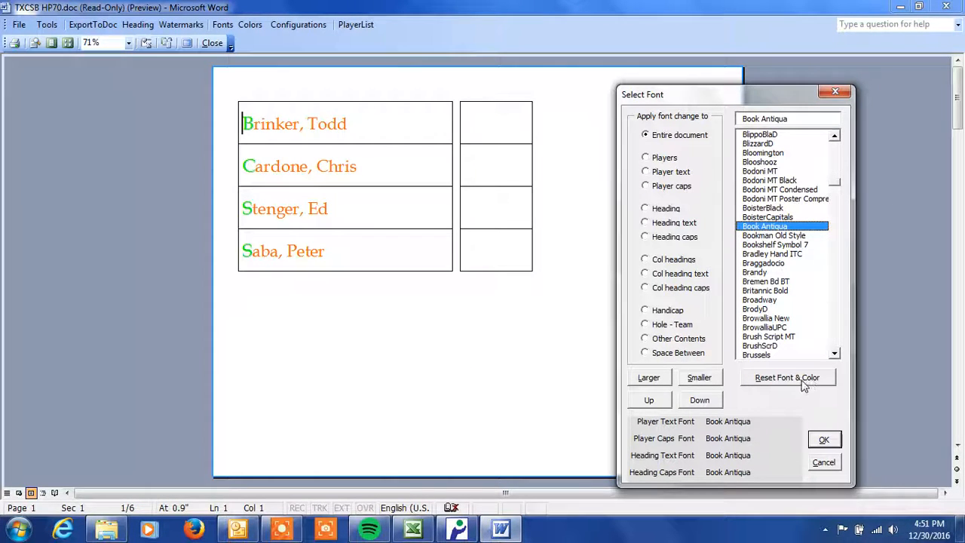
Step: Enlarge the font of the entire document by two increments and accept the font settings
left_click(663, 384)
left_click(660, 383)
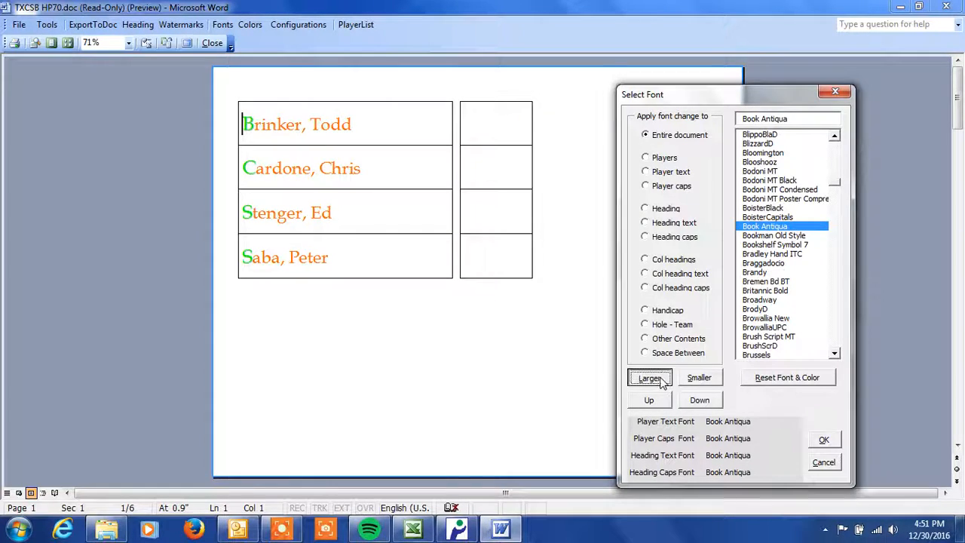
left_click(824, 442)
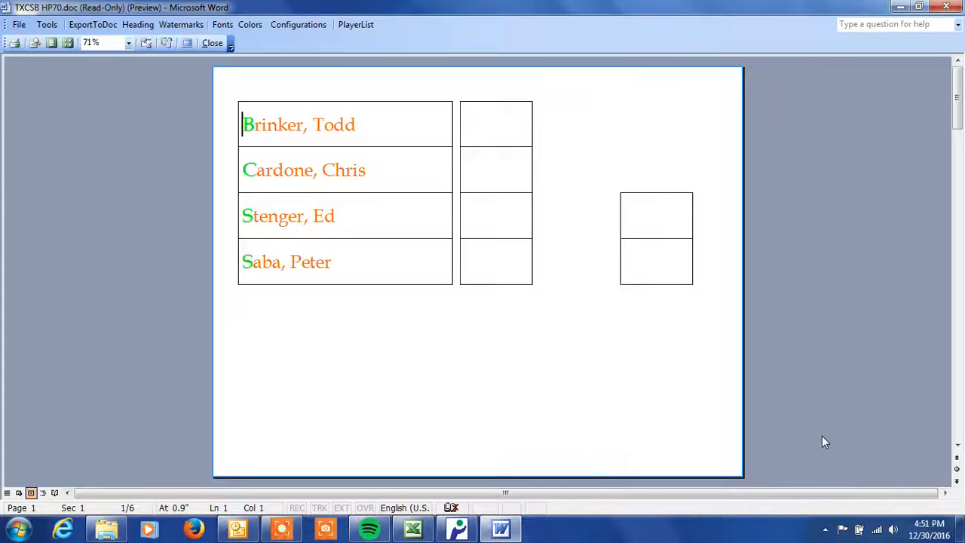
Step: Color all player caps blue and the Team 1 player text green, and accept the color settings
left_click(245, 28)
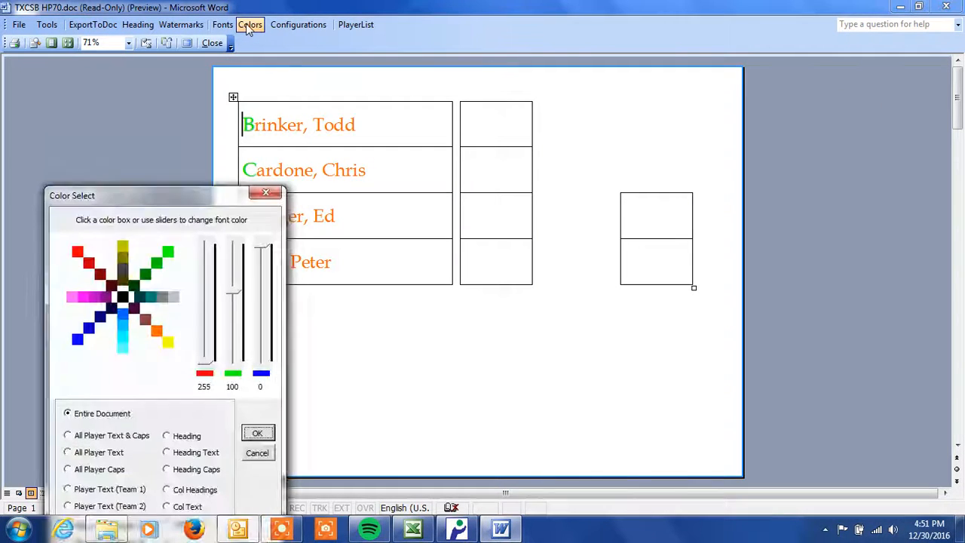
left_click_drag(194, 197, 762, 78)
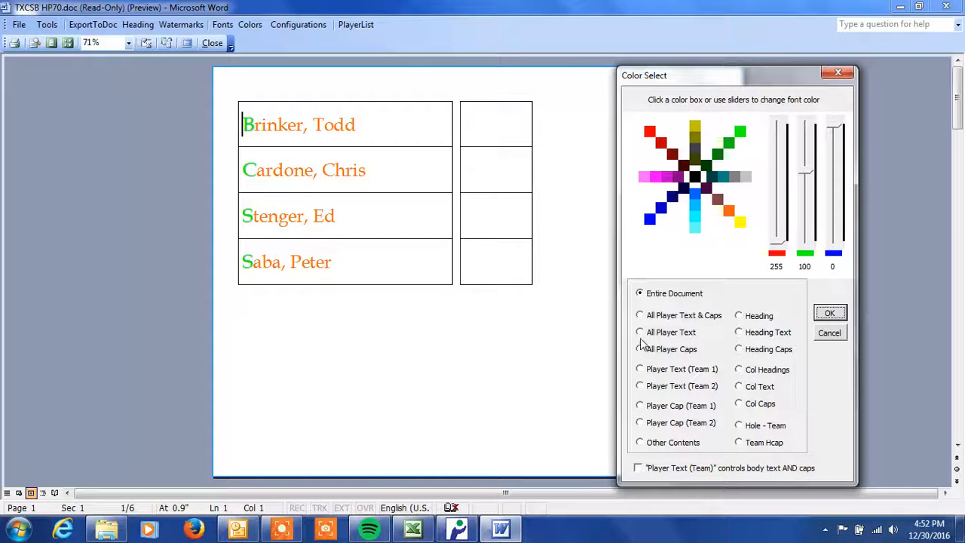
left_click(662, 349)
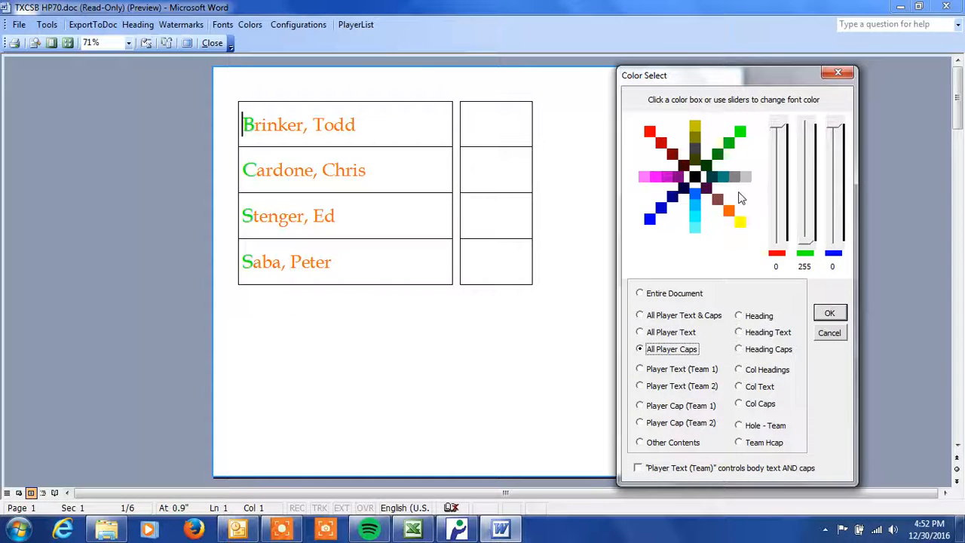
left_click(650, 219)
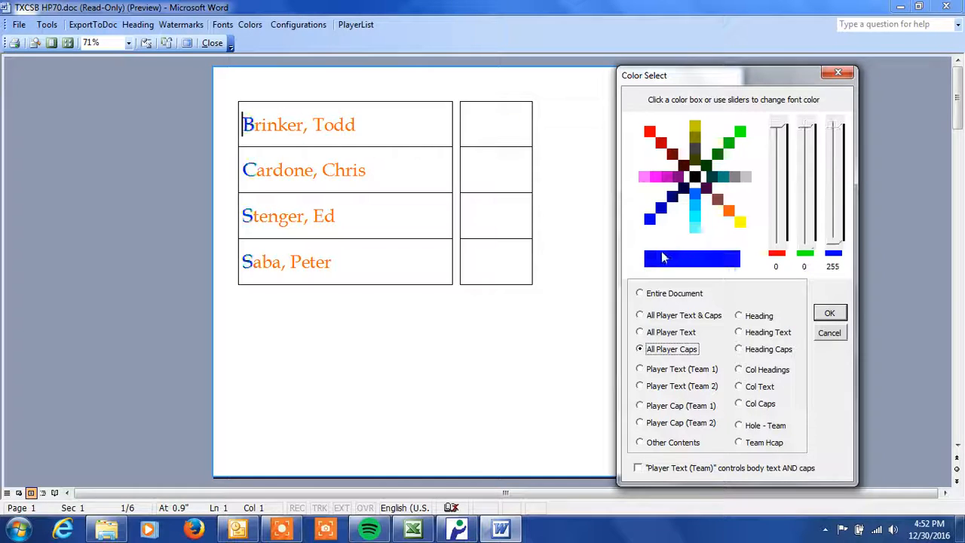
left_click(640, 370)
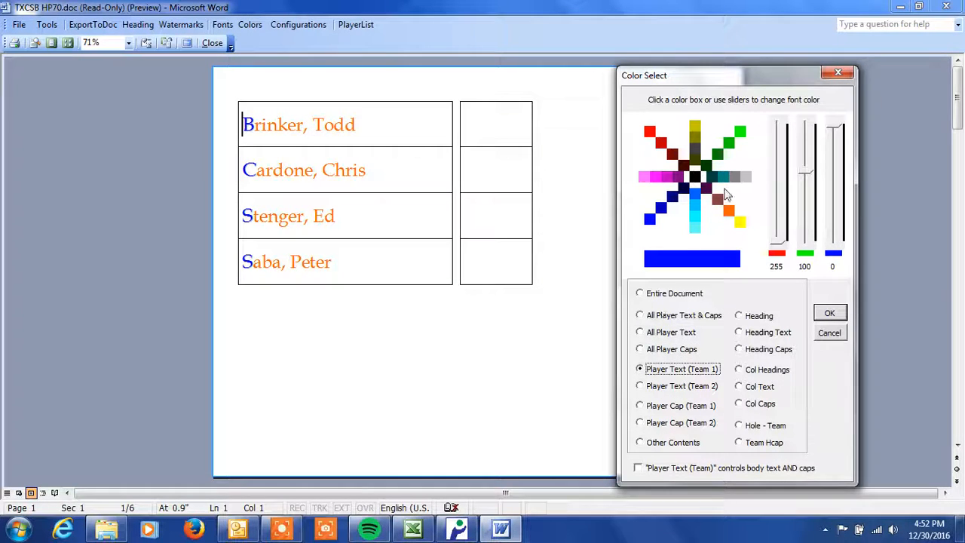
left_click(729, 144)
left_click(823, 316)
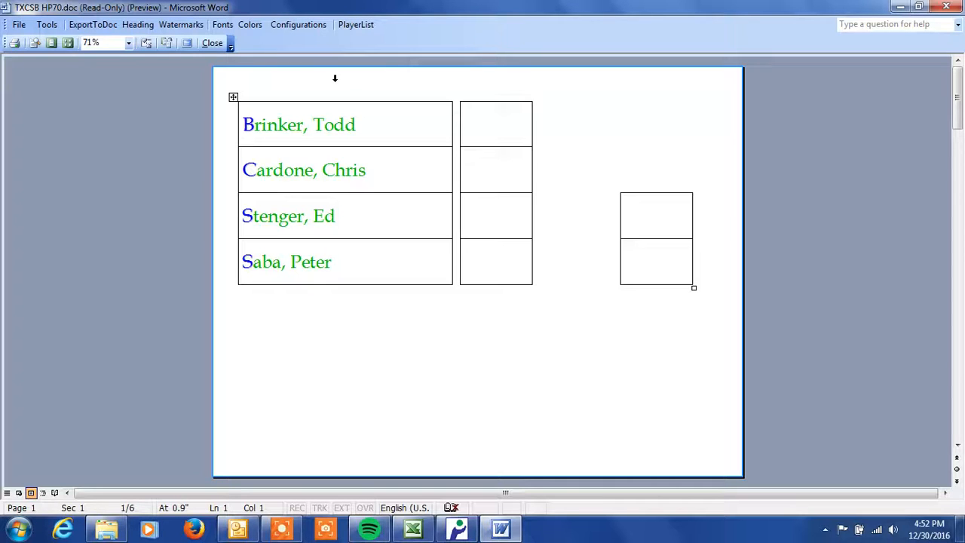
Step: Add PGA West.jpg from the TV - Club Logos folder as a watermark and darken it by two increments
left_click(185, 26)
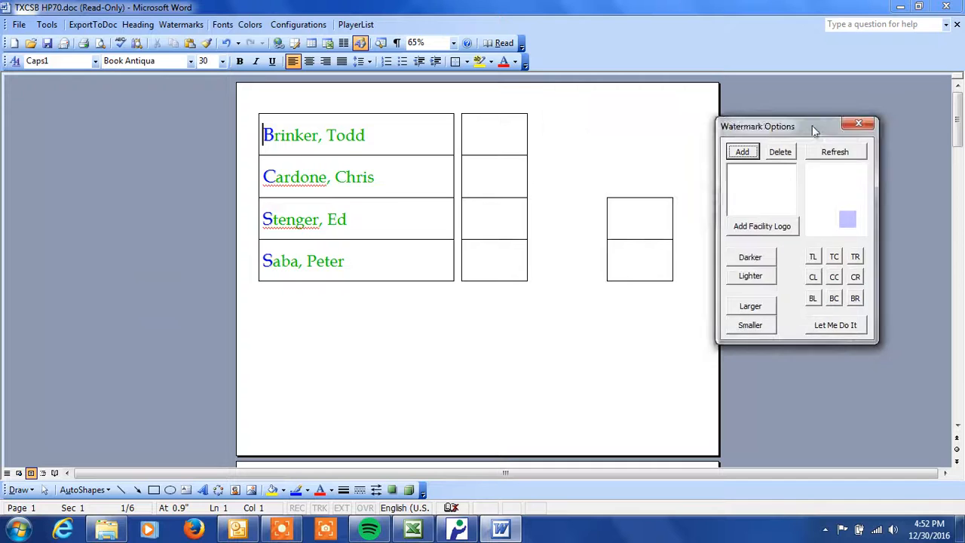
left_click(755, 150)
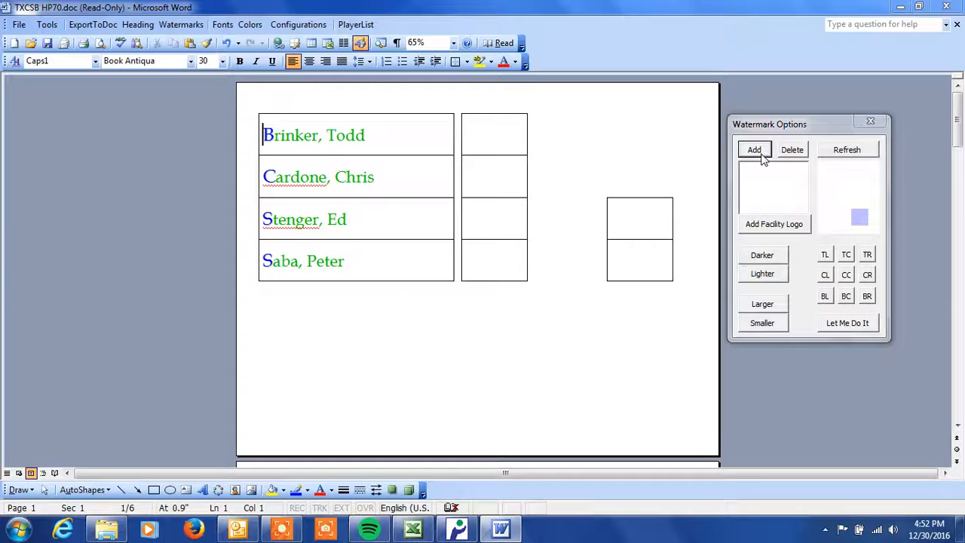
left_click_drag(802, 232, 804, 377)
left_click(704, 288)
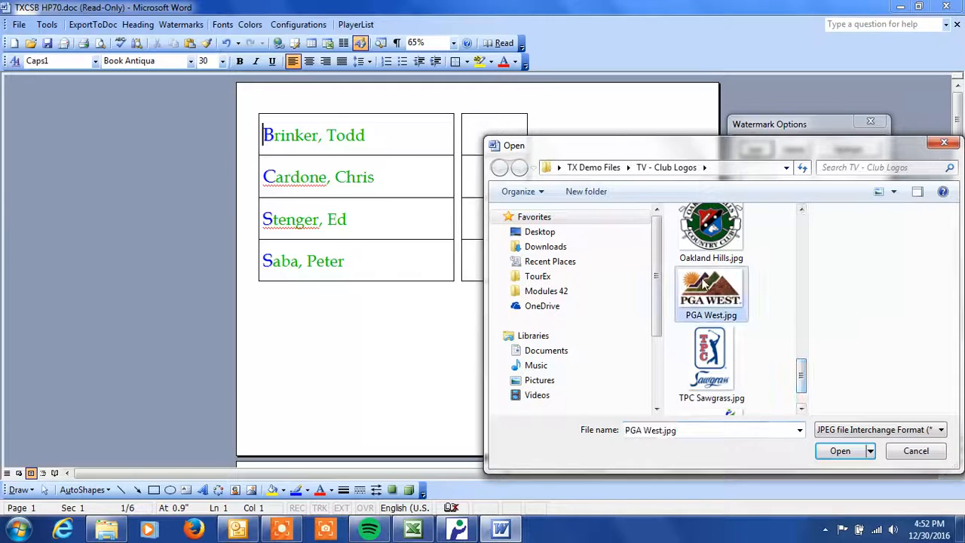
left_click(837, 451)
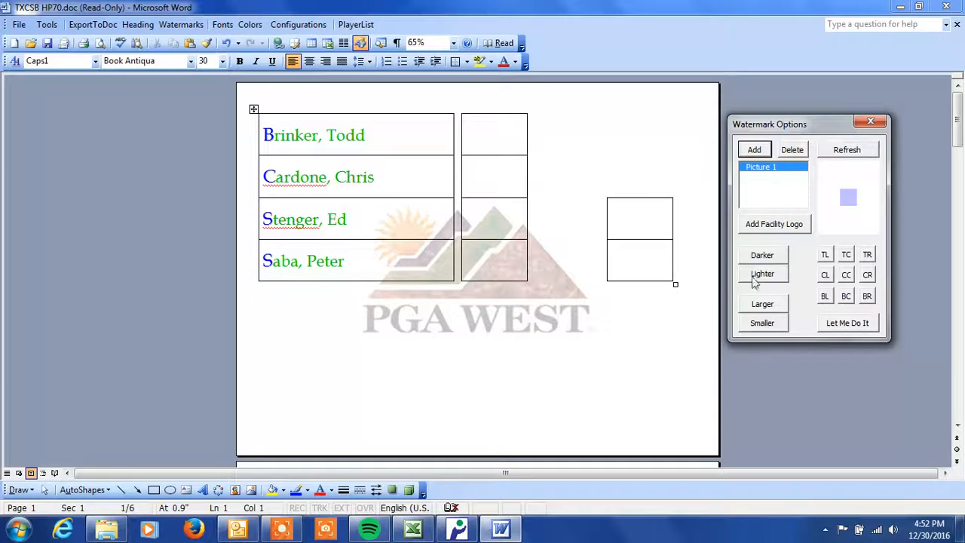
left_click(761, 257)
left_click(762, 258)
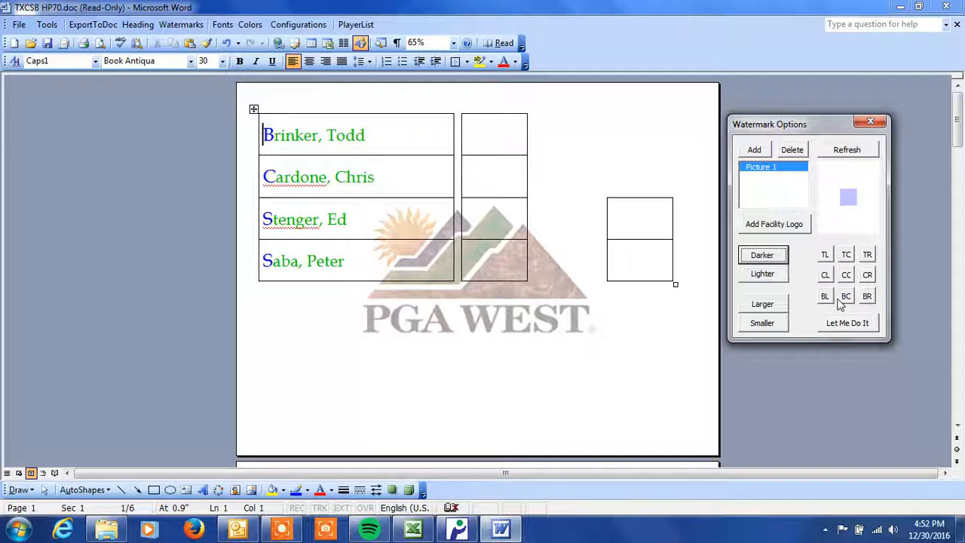
Step: Place the logo watermark in the page's top-right corner, shrink it by four increments, and close the watermark options
left_click(868, 256)
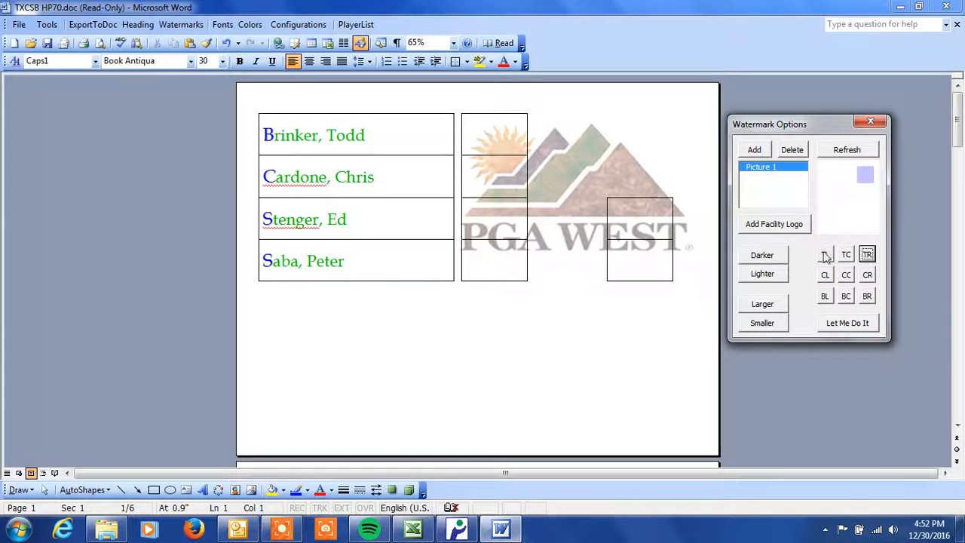
left_click(764, 324)
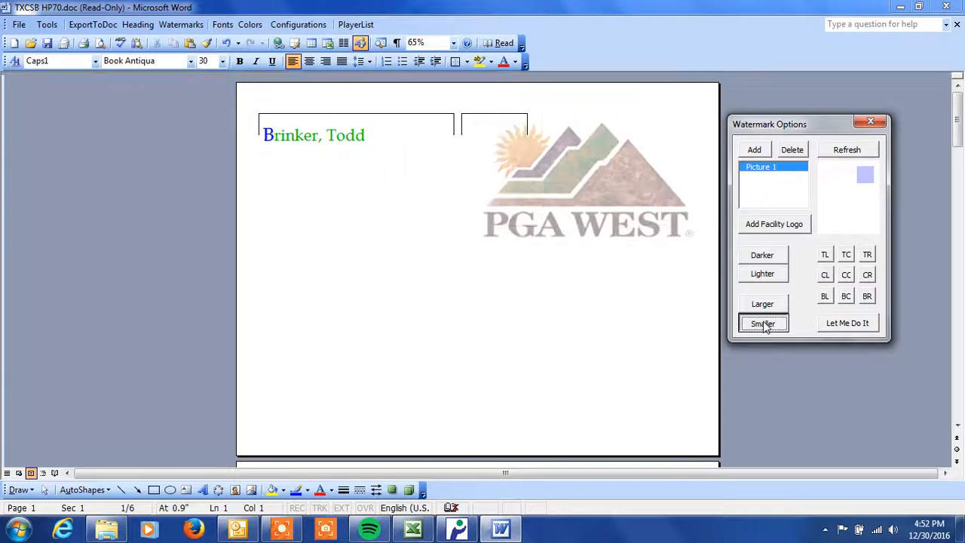
left_click(766, 326)
left_click(765, 327)
left_click(765, 326)
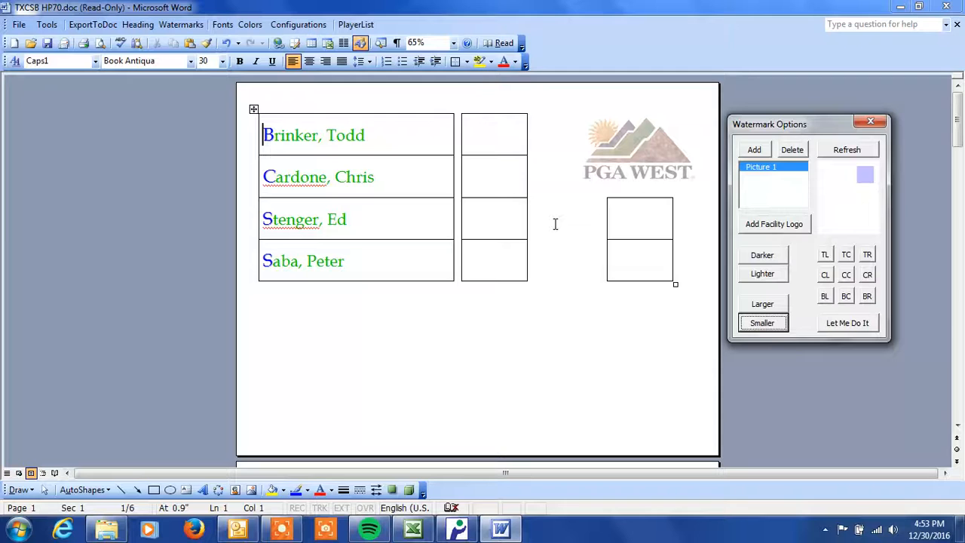
left_click(492, 135)
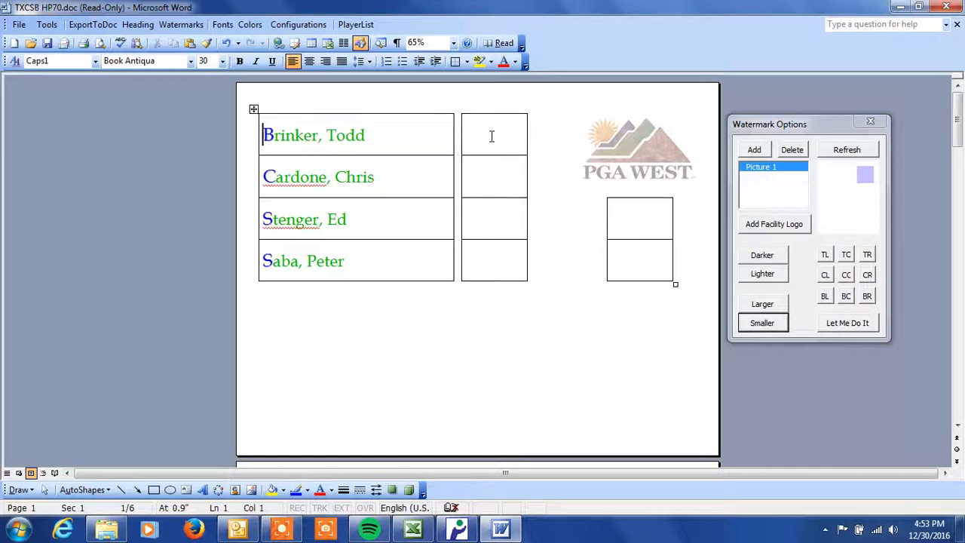
left_click(870, 121)
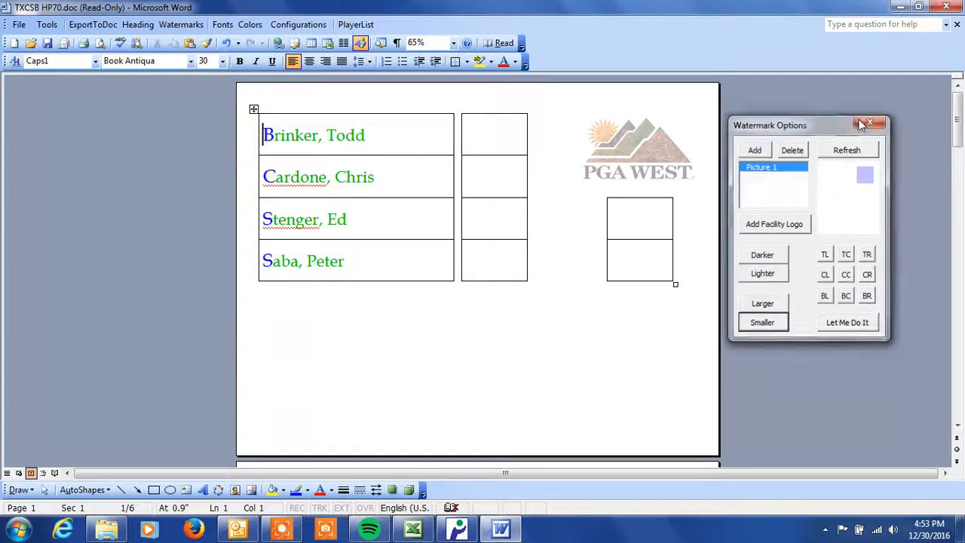
Step: Insert the first portrait from the Demo Pics folder in TX Demo Files into the box beside the first player's name
left_click(489, 137)
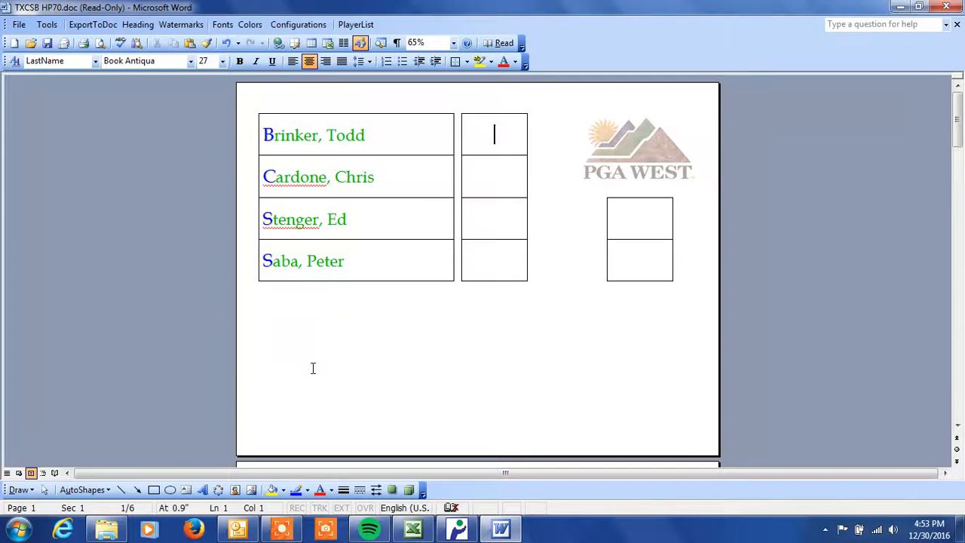
left_click(252, 491)
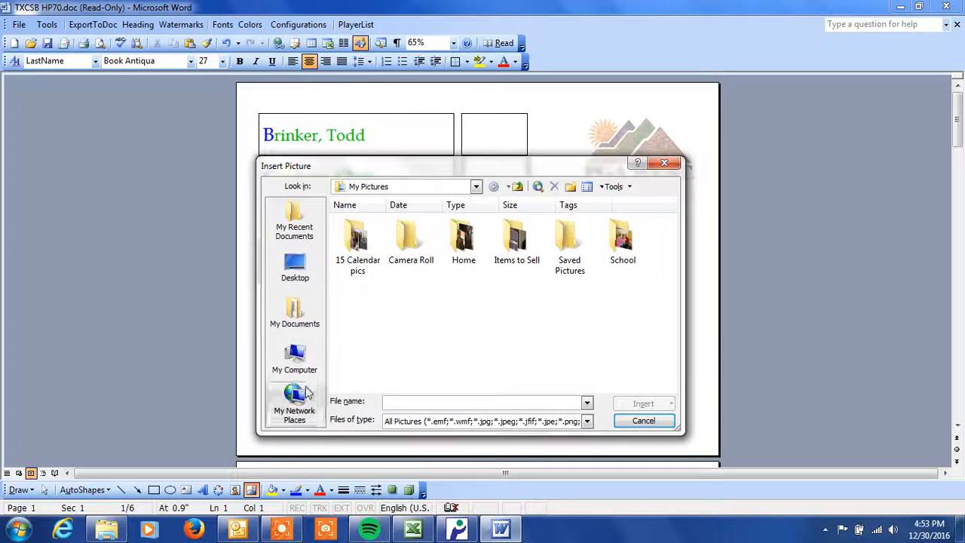
left_click(295, 273)
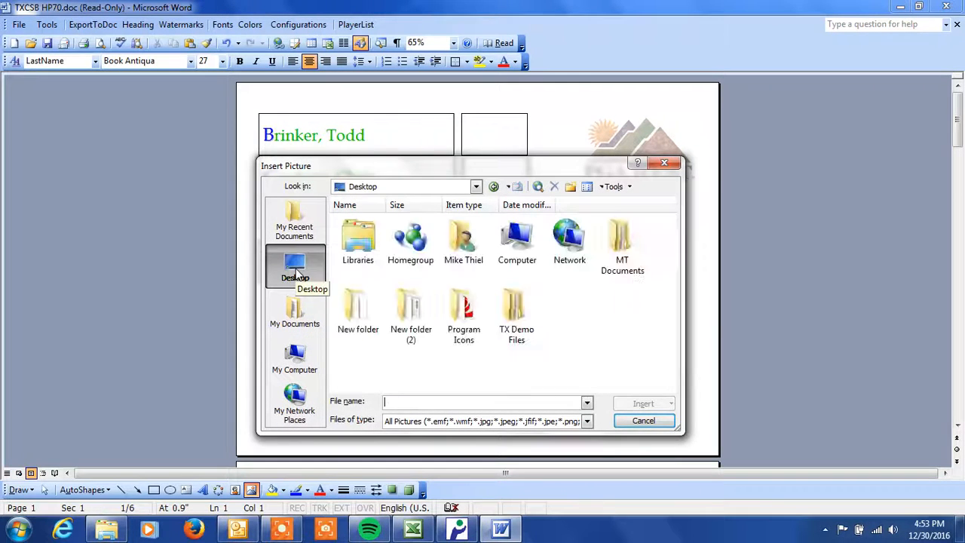
double_click(517, 308)
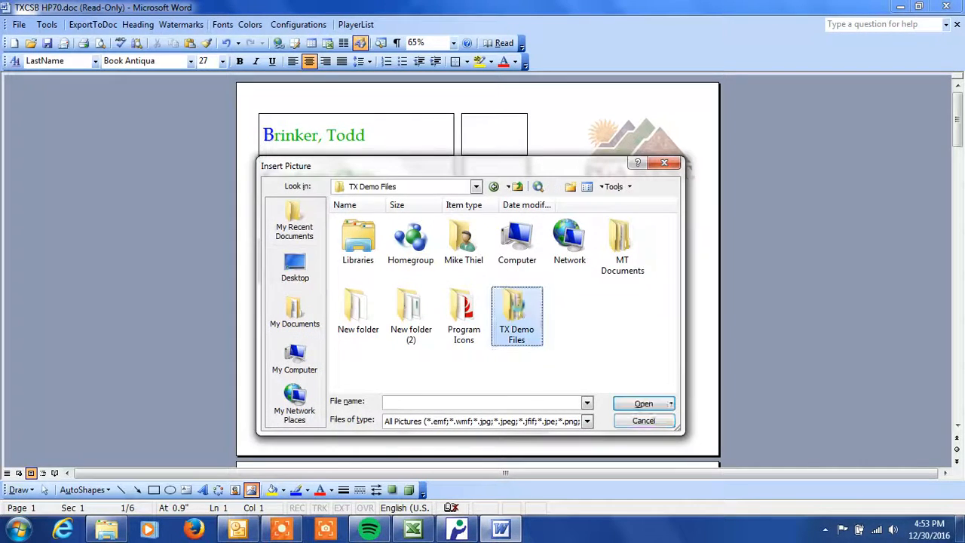
double_click(517, 240)
left_click(359, 245)
double_click(359, 245)
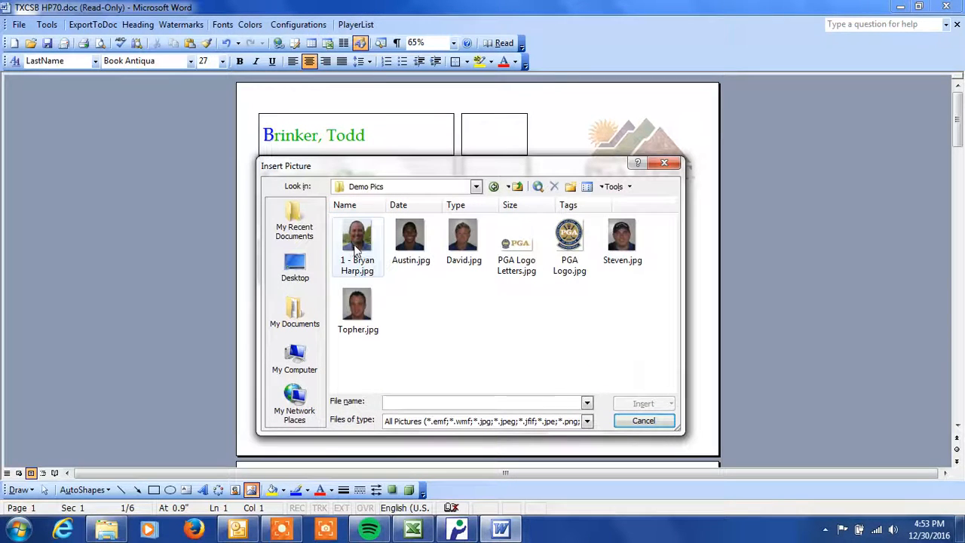
double_click(359, 253)
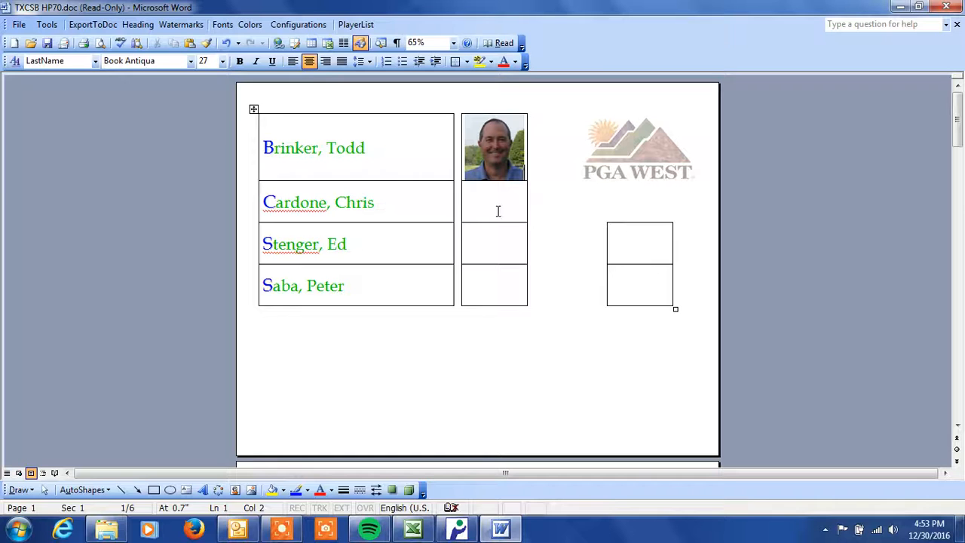
Step: Insert the second and third portraits from Demo Pics into the boxes beside the second and third players' names
left_click(491, 202)
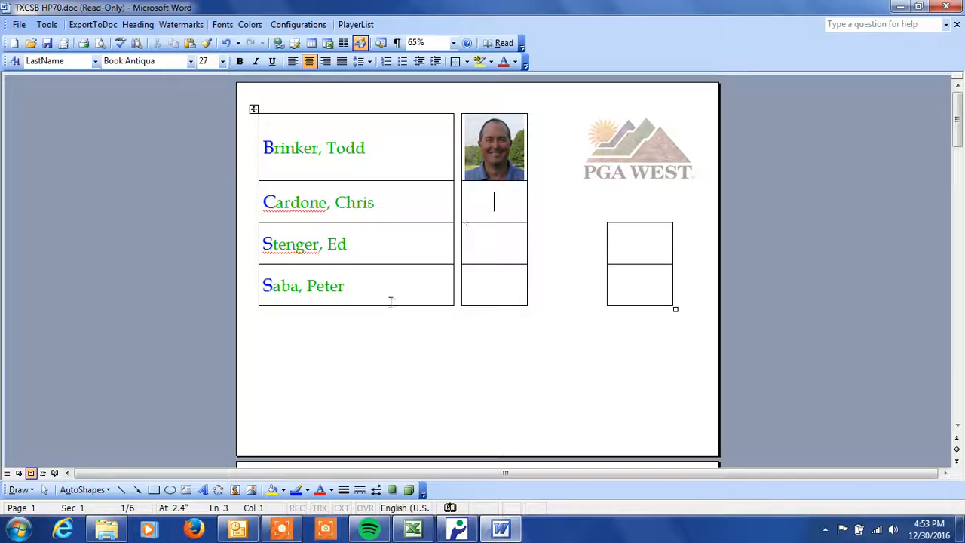
left_click(251, 489)
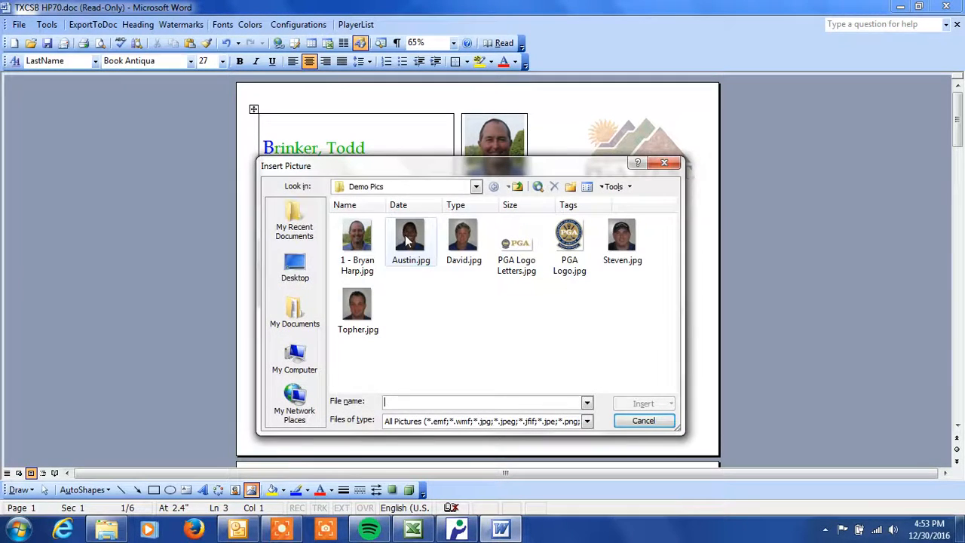
double_click(407, 240)
left_click(485, 271)
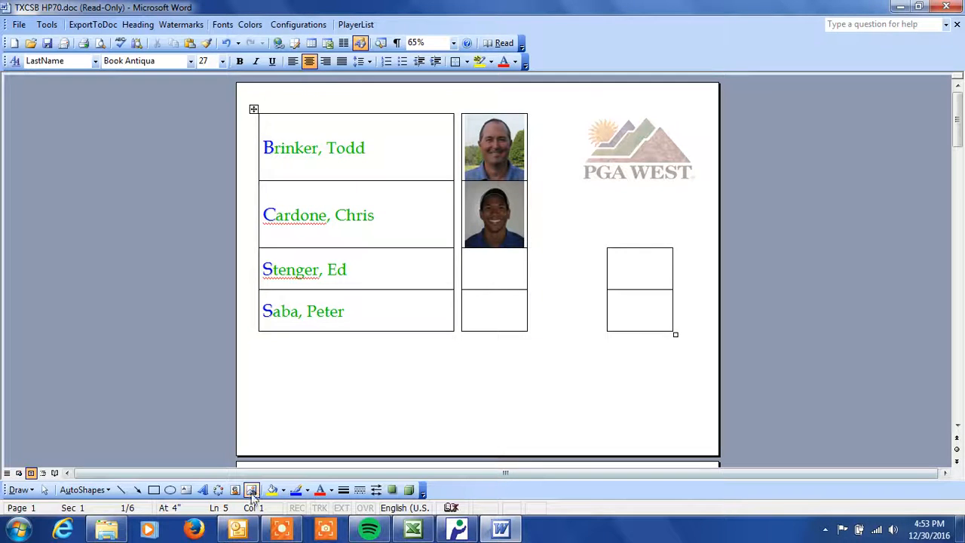
left_click(251, 489)
double_click(466, 241)
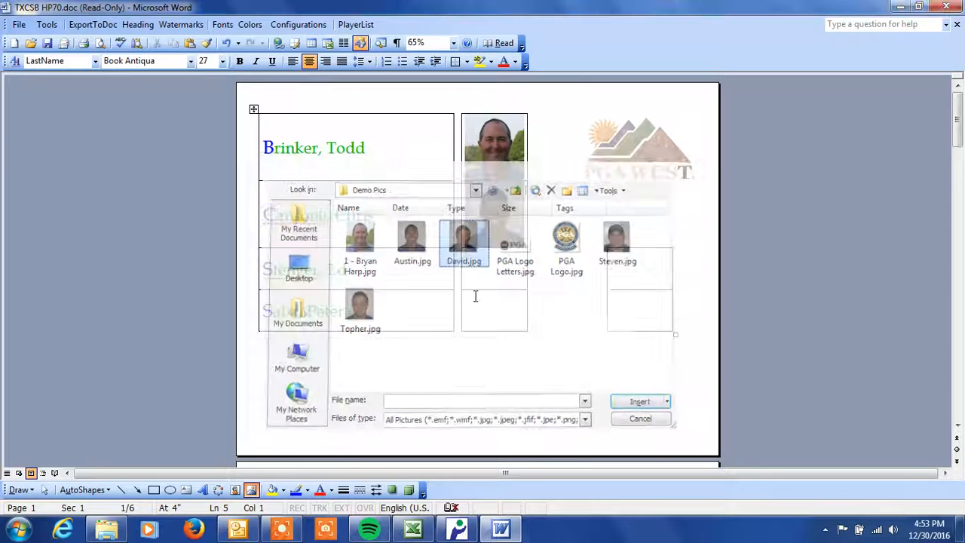
Step: Insert the Demo Pics portrait of the man wearing a cap into the box beside the fourth player's name
left_click(487, 336)
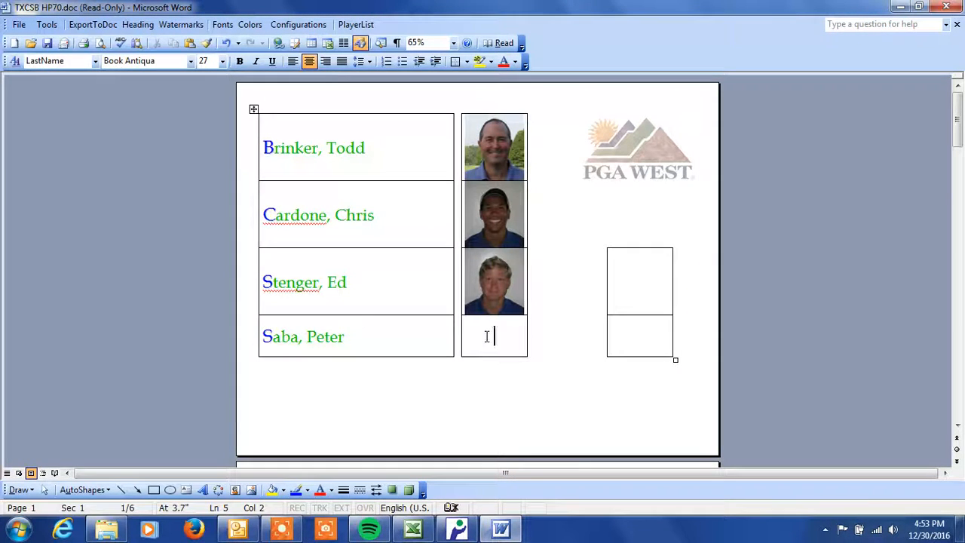
left_click(252, 491)
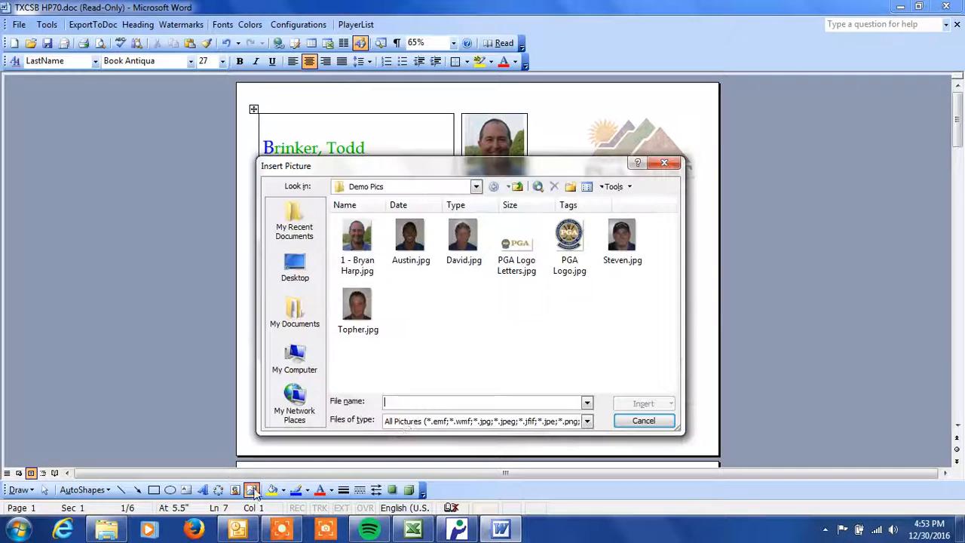
double_click(618, 239)
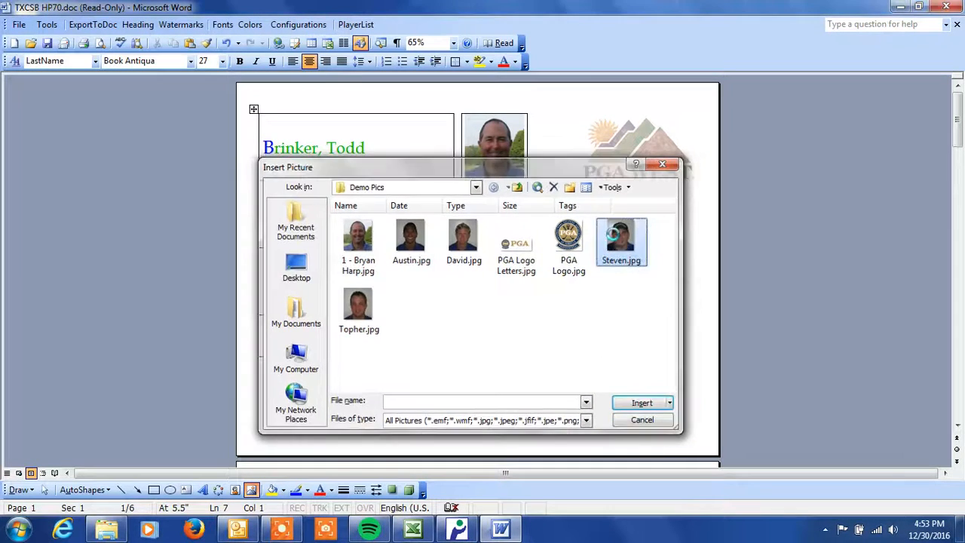